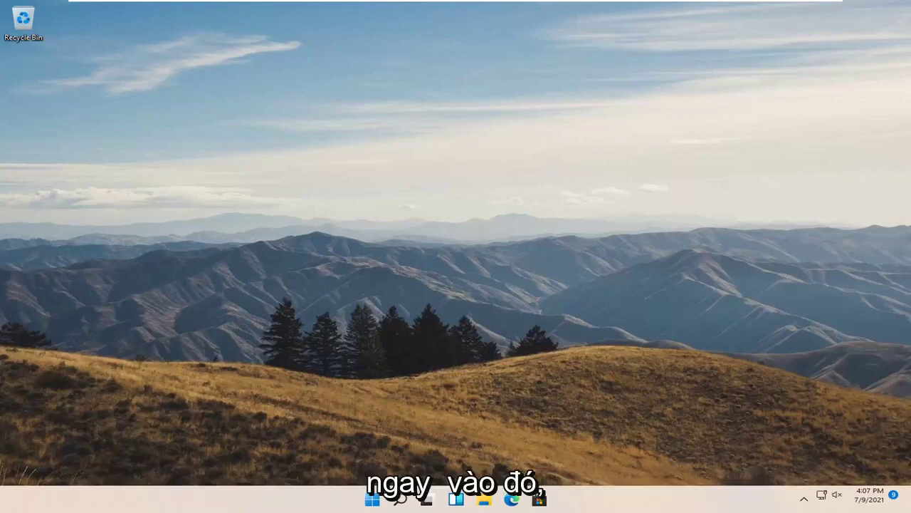
- Search Windows for 'group policy' and open the Edit group policy result
left_click(400, 500)
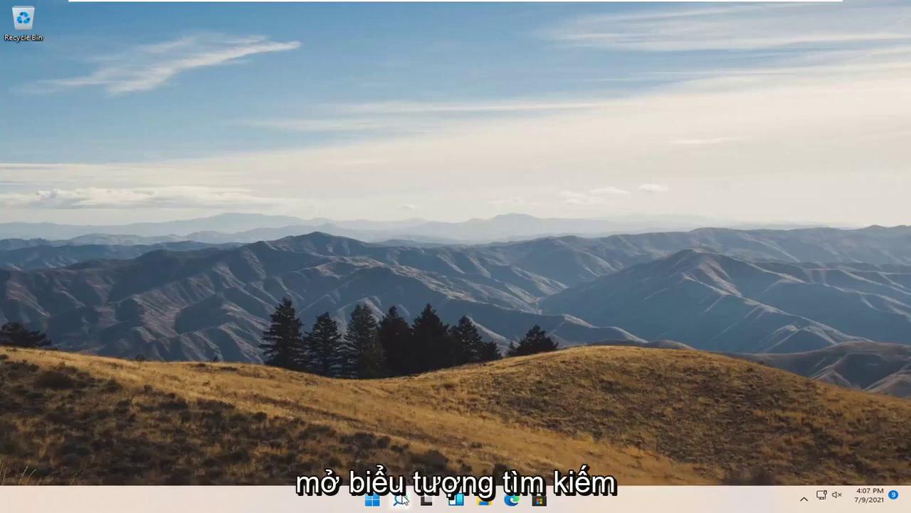
type("group policy")
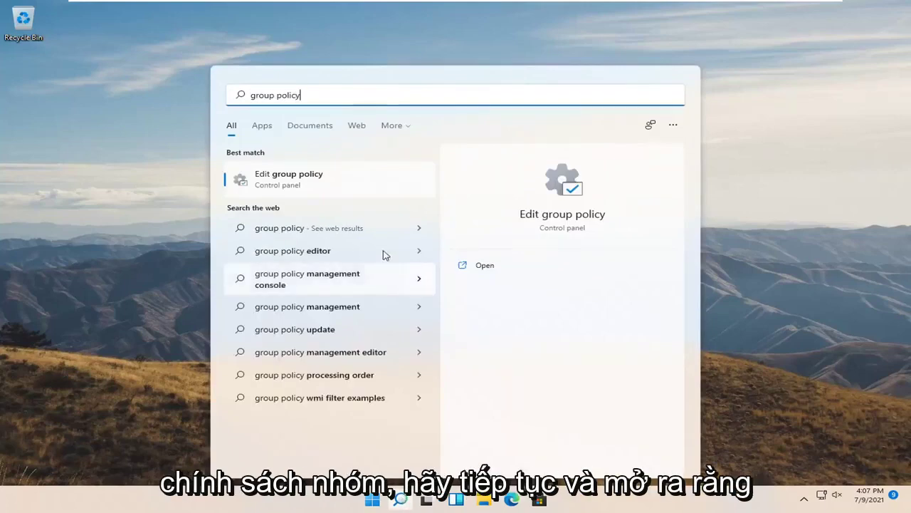
left_click(291, 183)
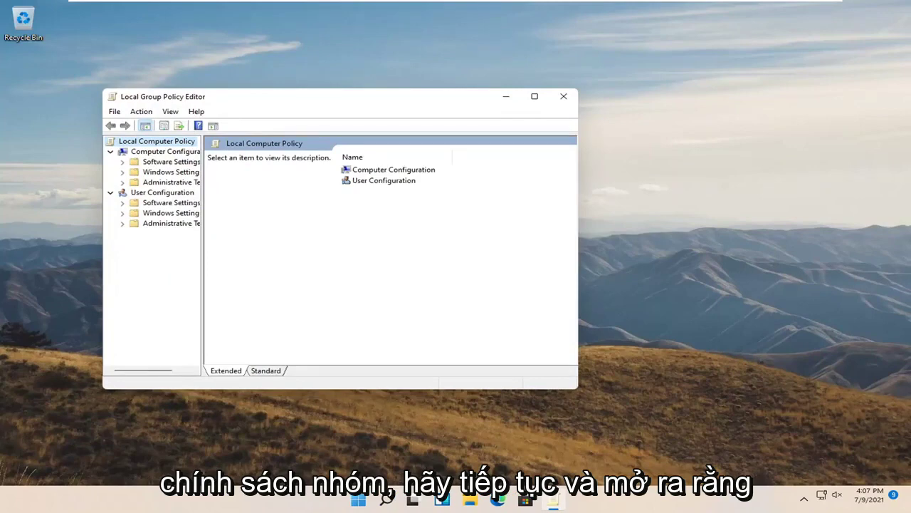
- Maximize the editor and go to Administrative Templates > Windows Components > BitLocker Drive Encryption > Operating System Drives
left_click(534, 96)
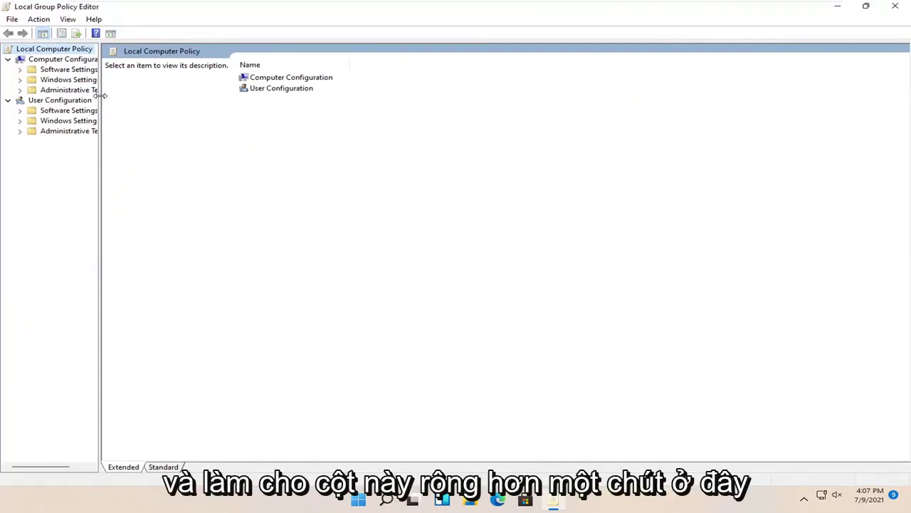
left_click_drag(99, 95, 173, 98)
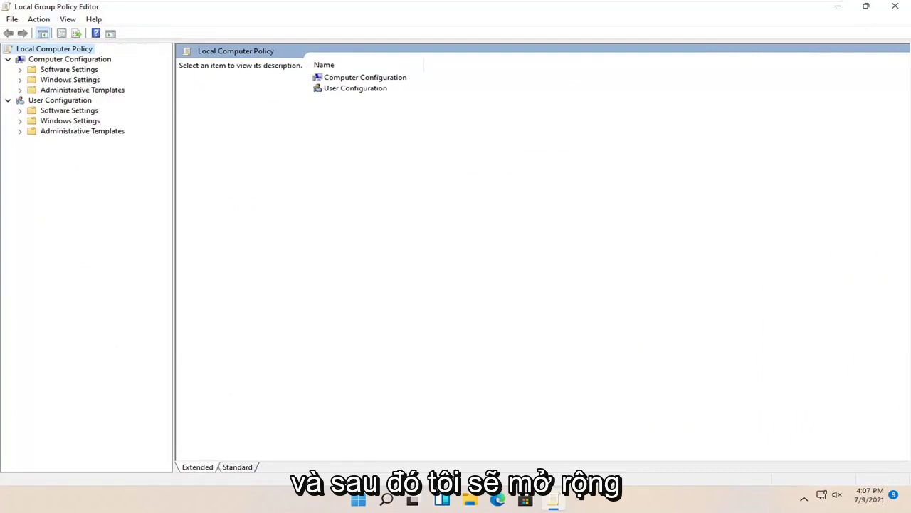
left_click(76, 91)
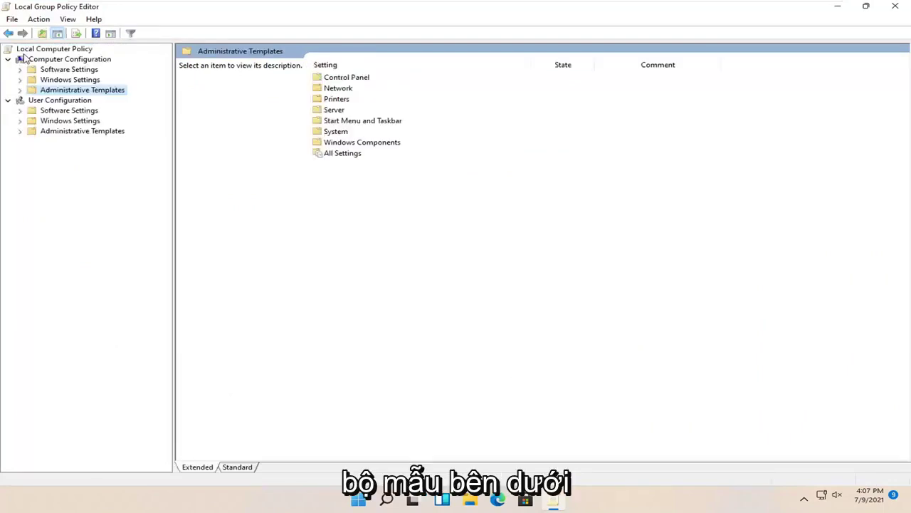
double_click(70, 91)
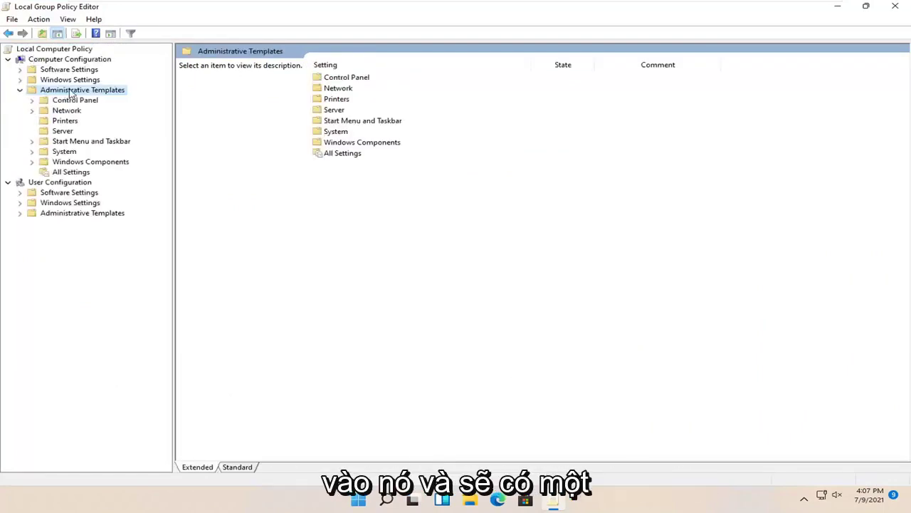
double_click(72, 162)
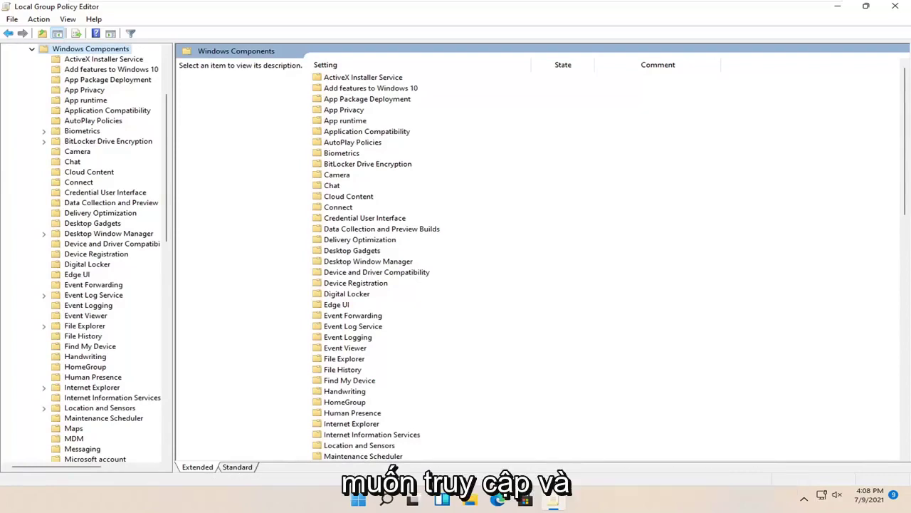
double_click(80, 142)
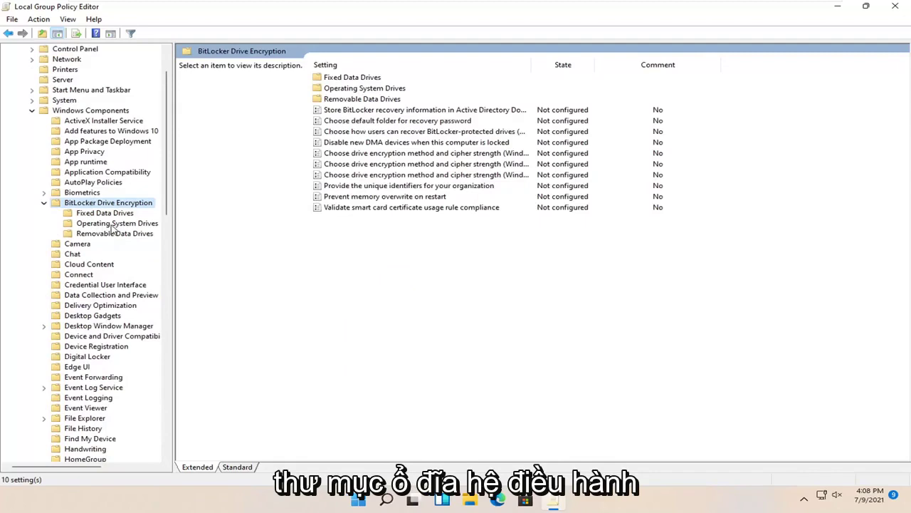
left_click(112, 226)
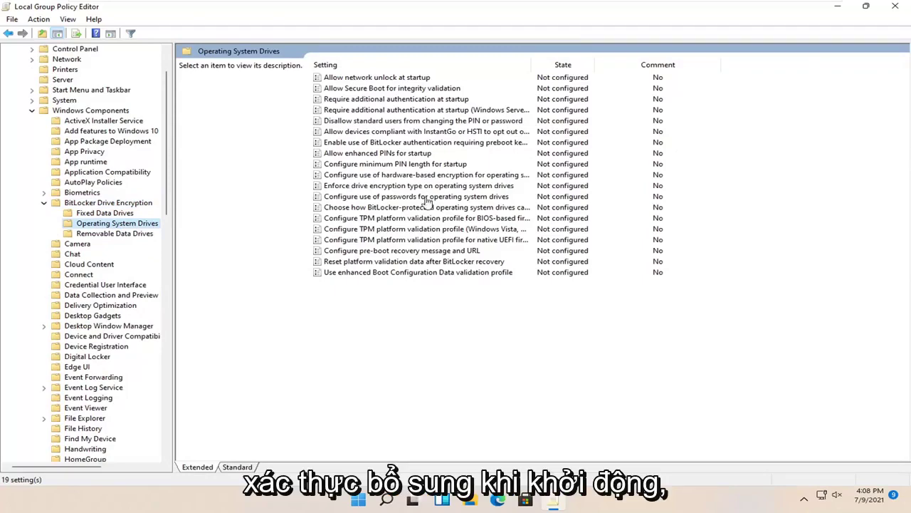
- Open the 'Require additional authentication at startup' policy and review its options
double_click(402, 100)
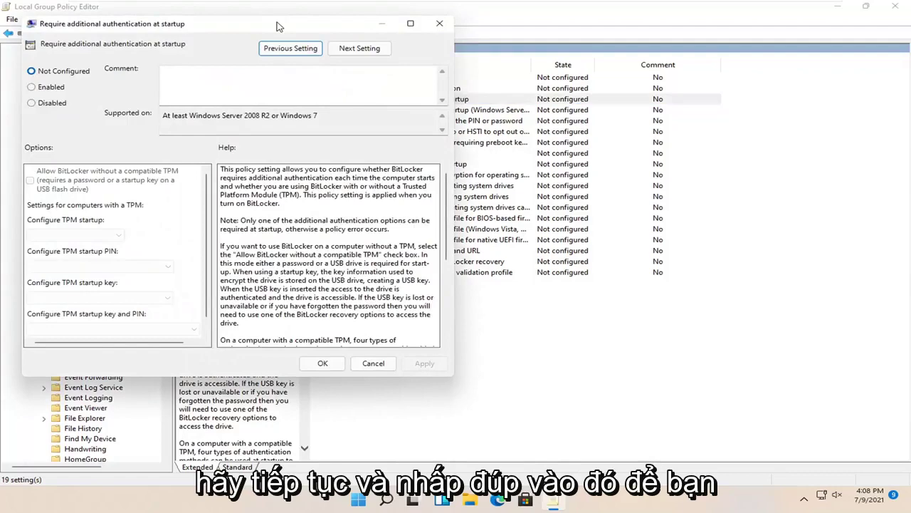
left_click_drag(281, 25, 519, 67)
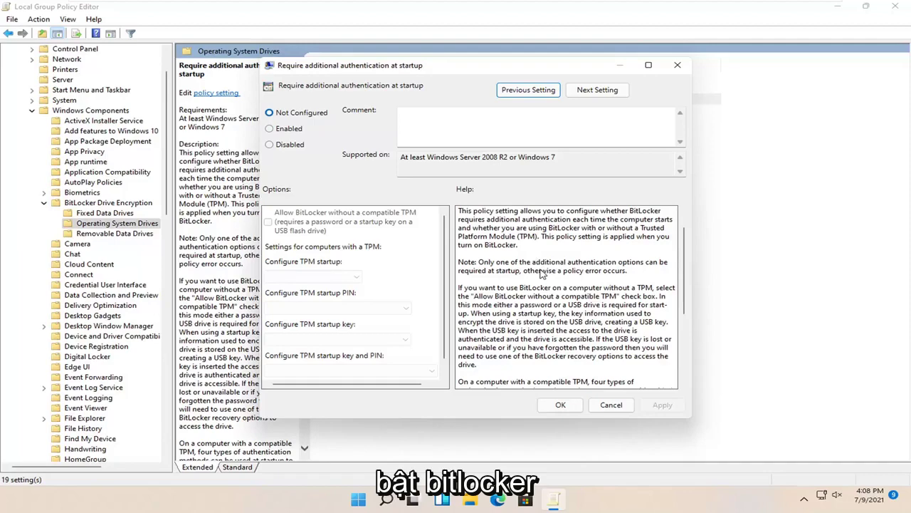
scroll(542, 273, "down", 1)
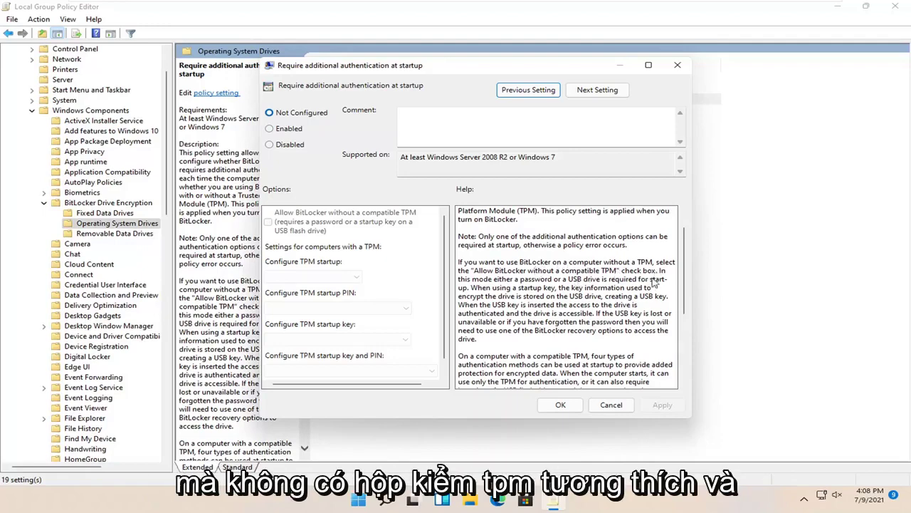
scroll(584, 278, "down", 5)
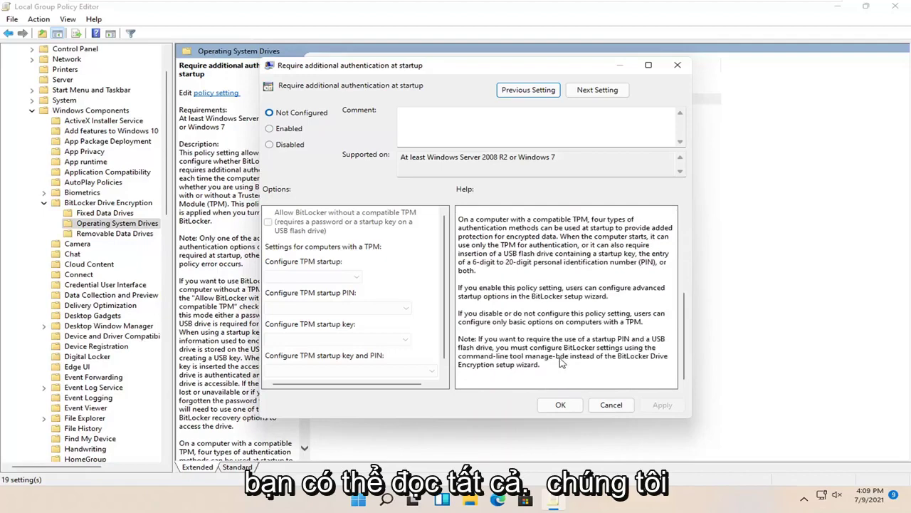
scroll(569, 308, "up", 5)
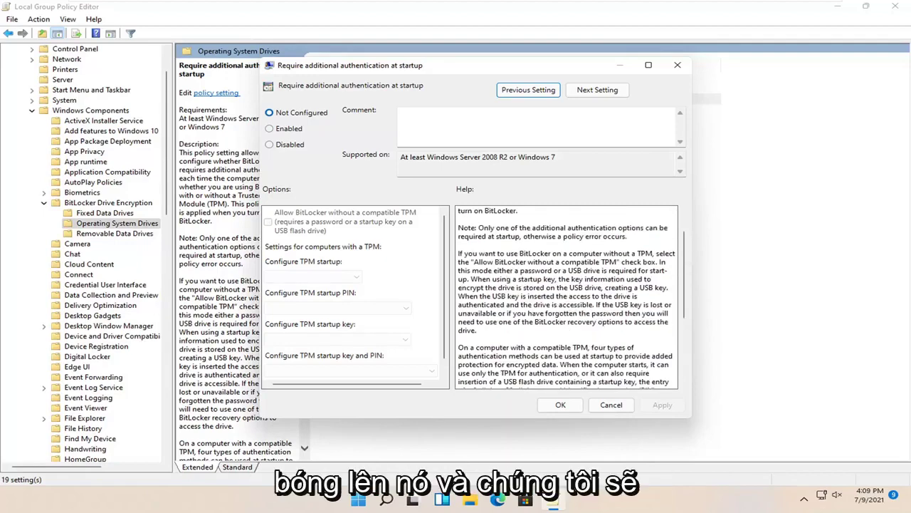
- Set the policy to Enabled, keep Allow startup PIN with TPM and other defaults, and apply
left_click(271, 129)
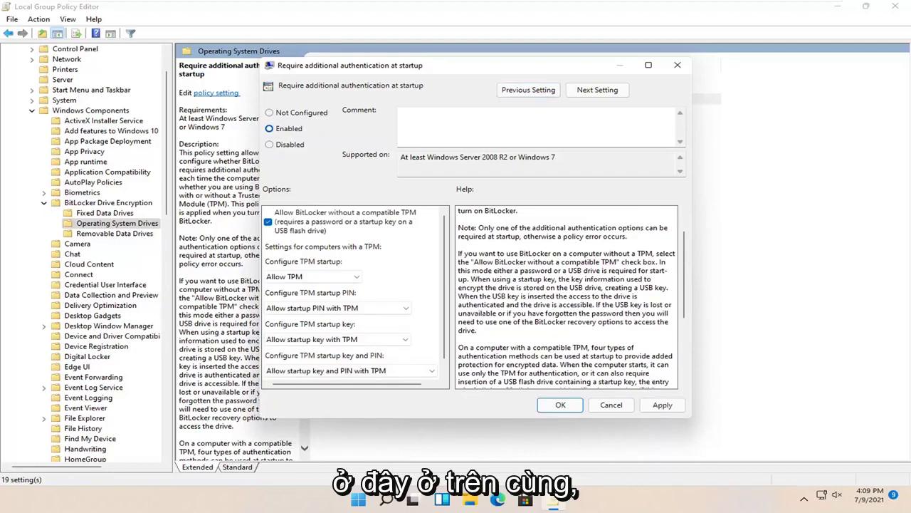
scroll(438, 281, "down", 1)
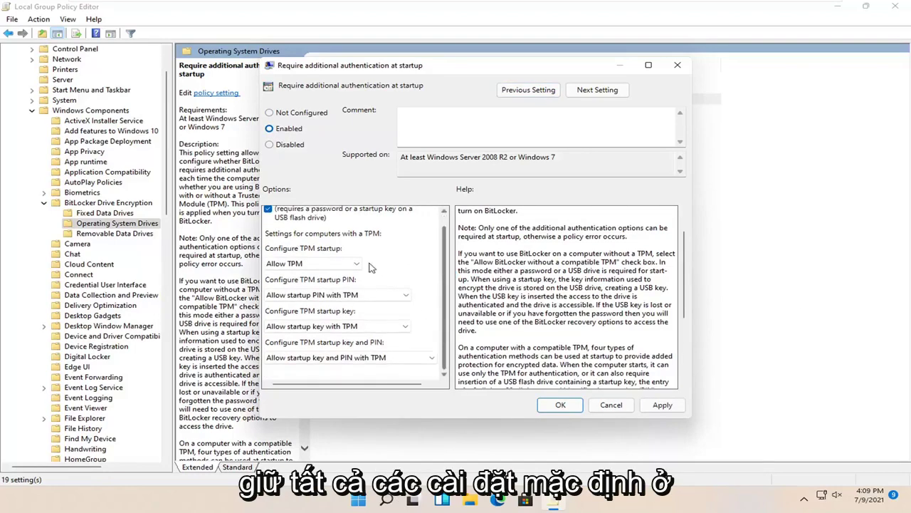
left_click(376, 294)
left_click(362, 305)
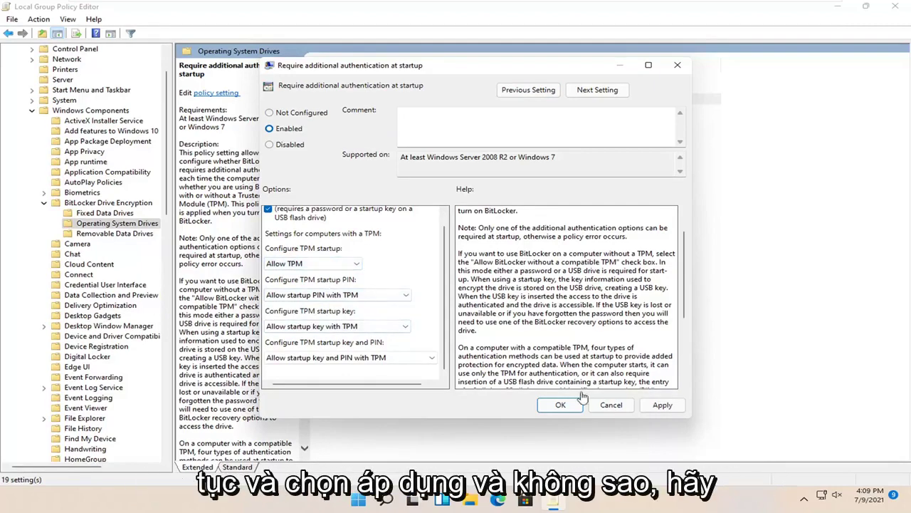
left_click(660, 406)
left_click(560, 405)
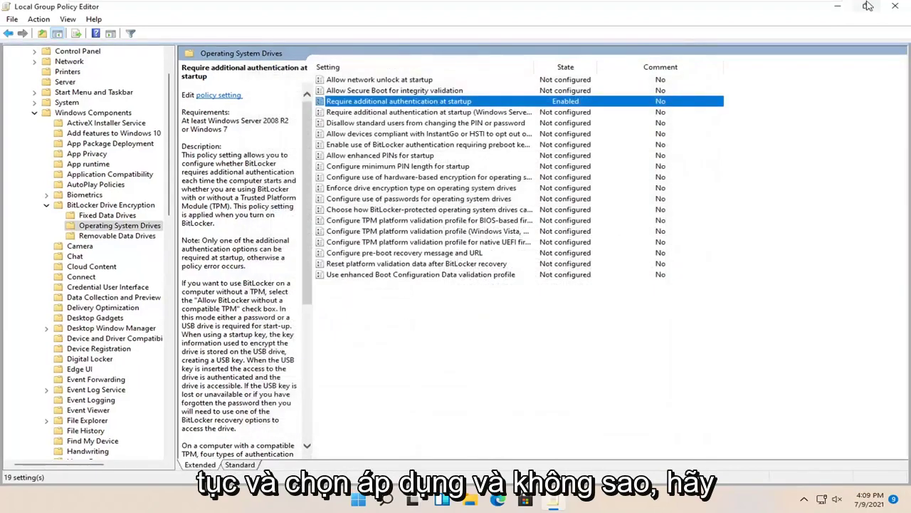
- Close the policy editor and choose Turn on BitLocker for Local Disk (C:) under This PC
left_click(895, 6)
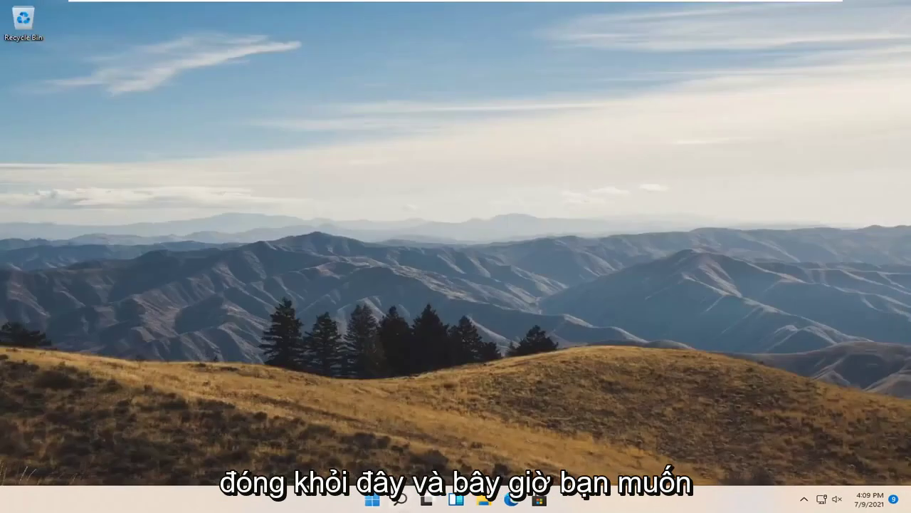
left_click(485, 501)
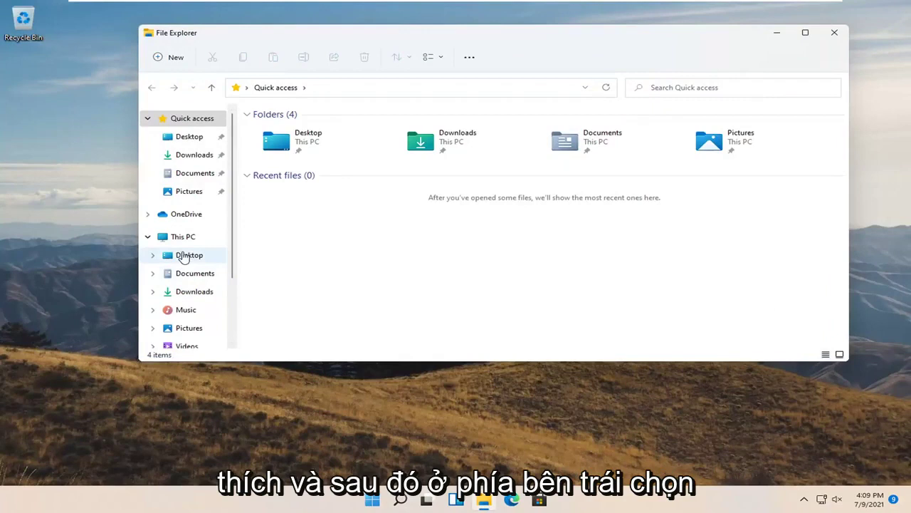
left_click(190, 240)
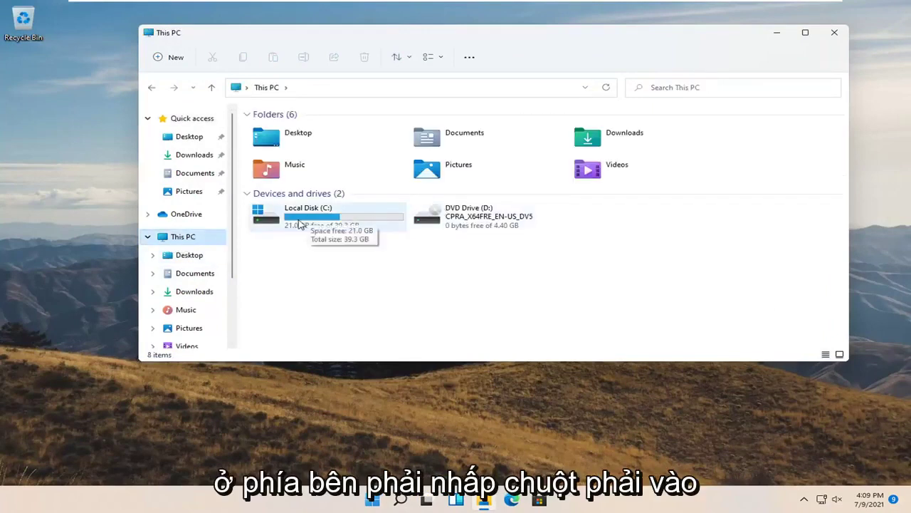
right_click(306, 222)
right_click(306, 222)
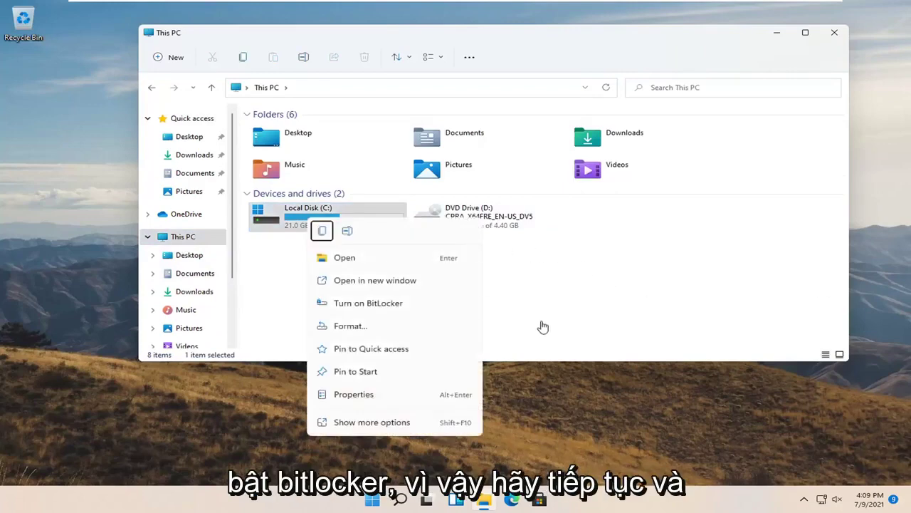
left_click(380, 308)
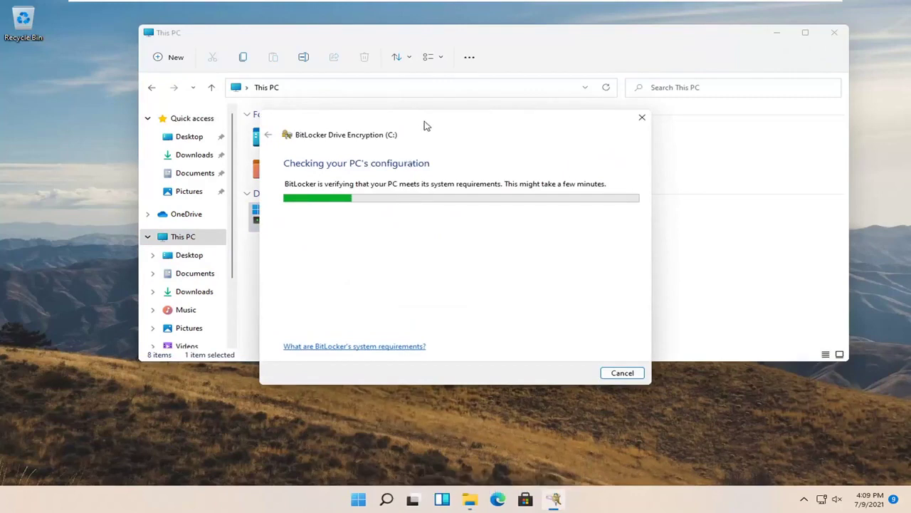
- Choose password unlocking and enter a first, too-short startup password in both fields
left_click_drag(422, 124, 476, 89)
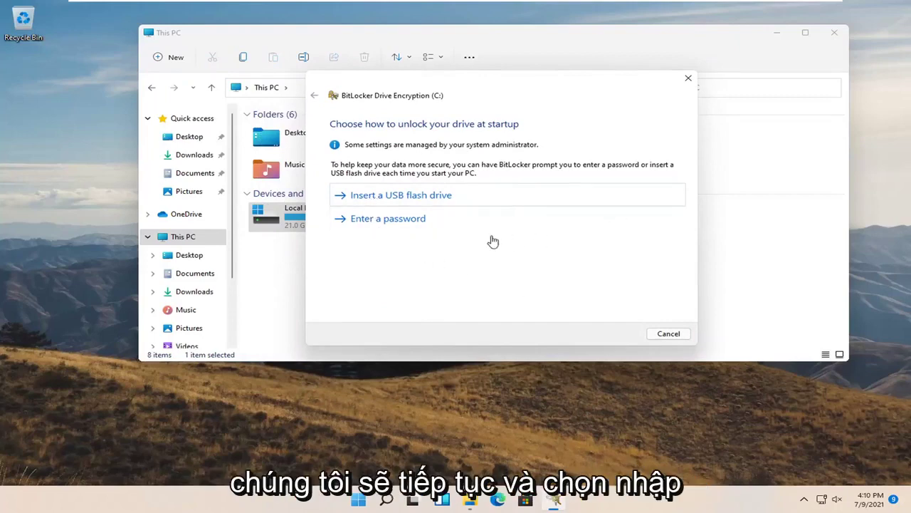
left_click(412, 220)
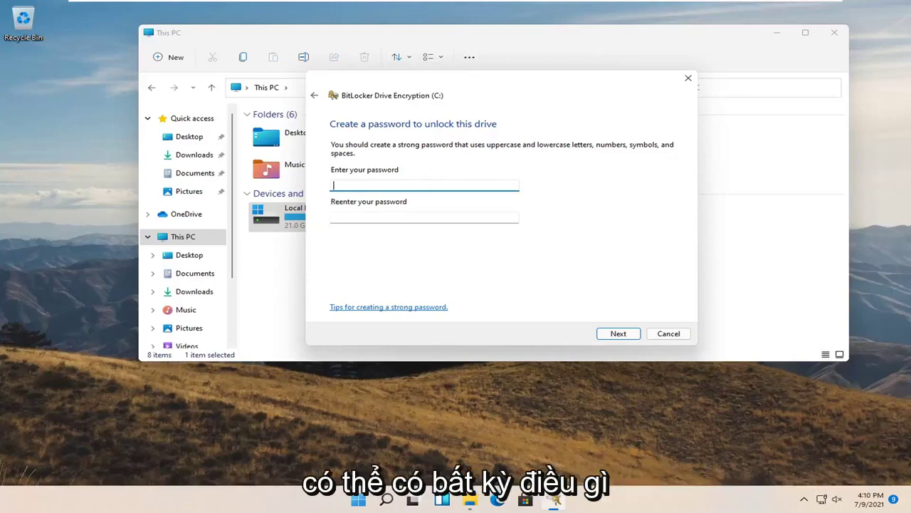
type("3")
key("Tab")
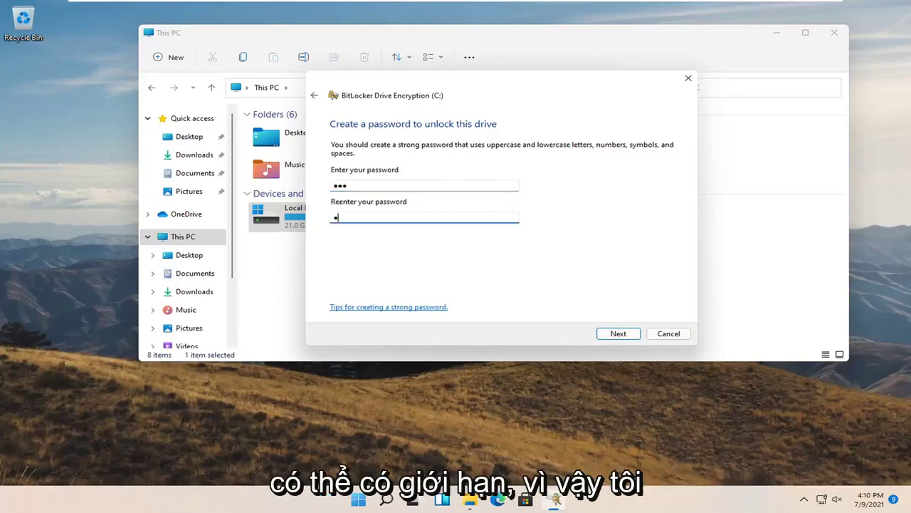
type("123")
left_click(618, 333)
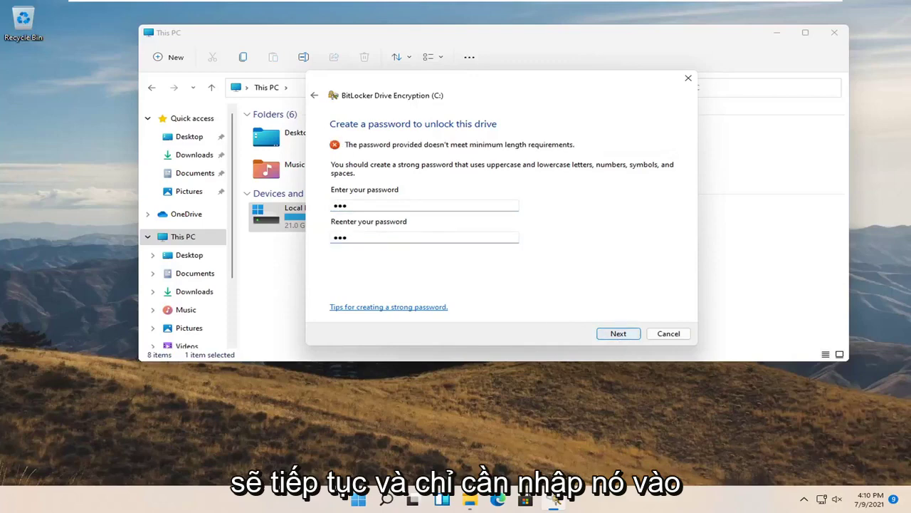
- Lengthen the password in both fields and retry, but it is still too short
left_click(365, 208)
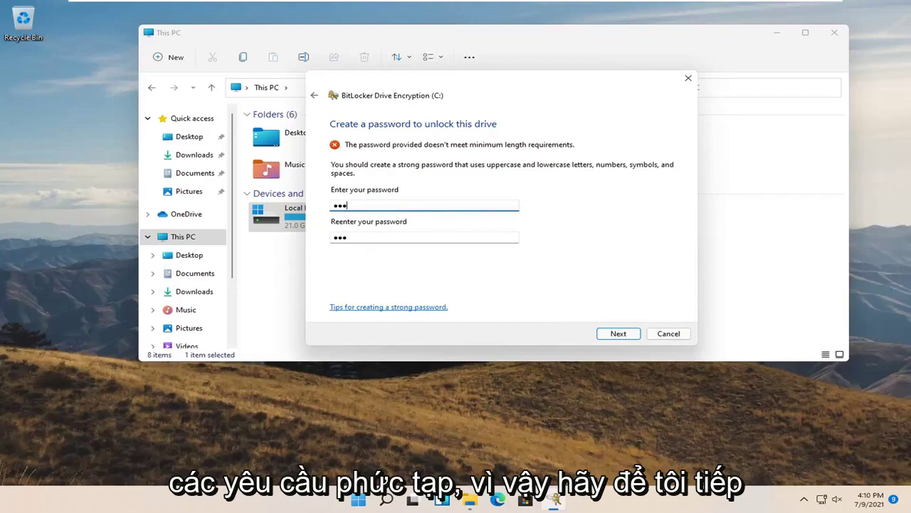
type("4")
key("Tab")
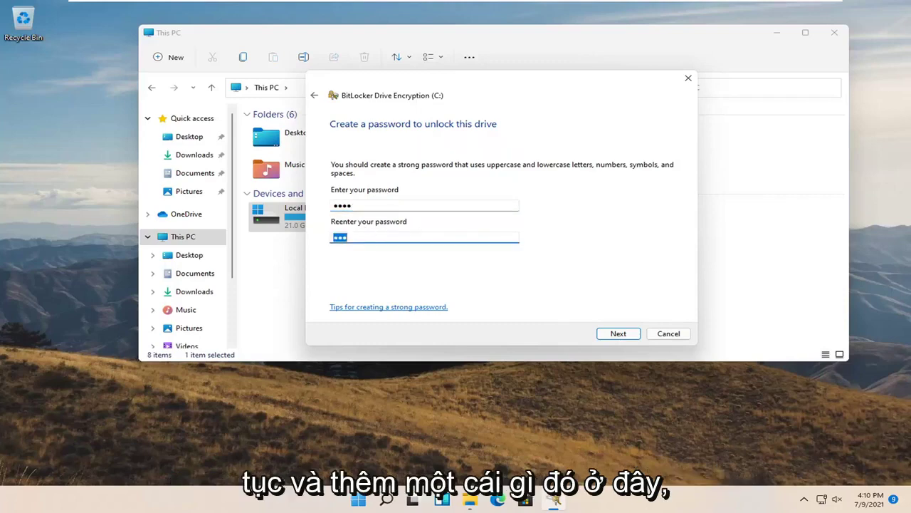
key("End")
type("4")
left_click(617, 333)
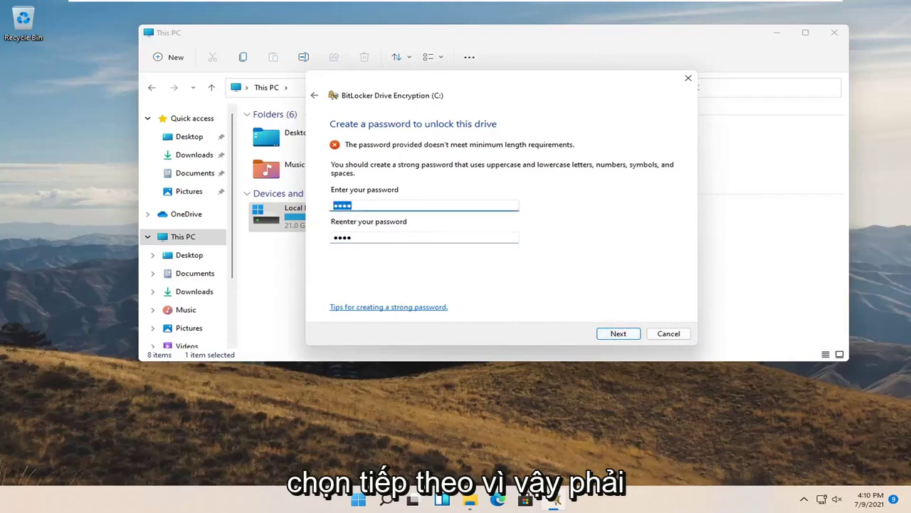
- Replace both entries with a longer password and continue past the password page
key("End")
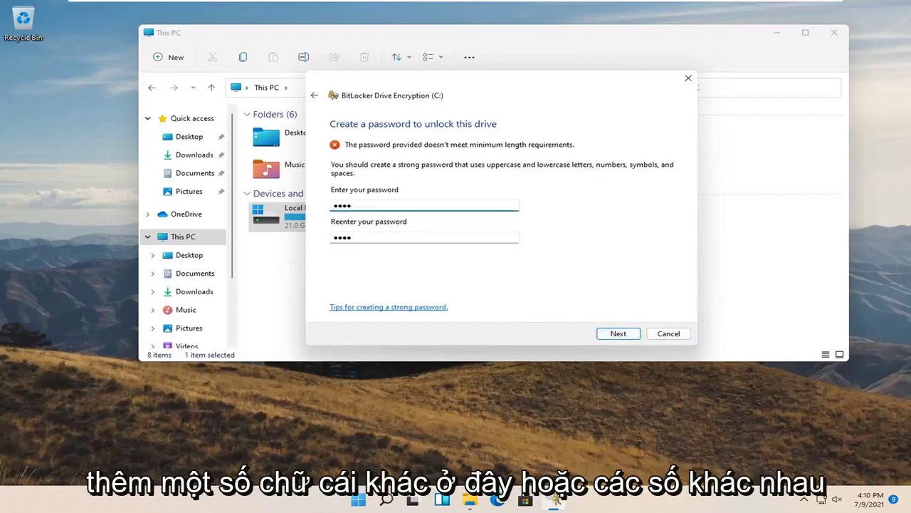
key("ctrl+a")
type("abc")
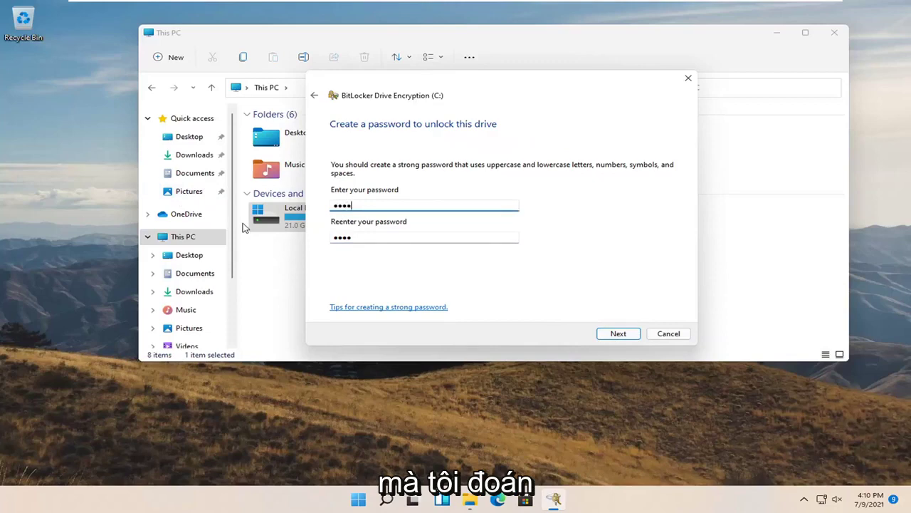
type("def")
left_click(334, 238)
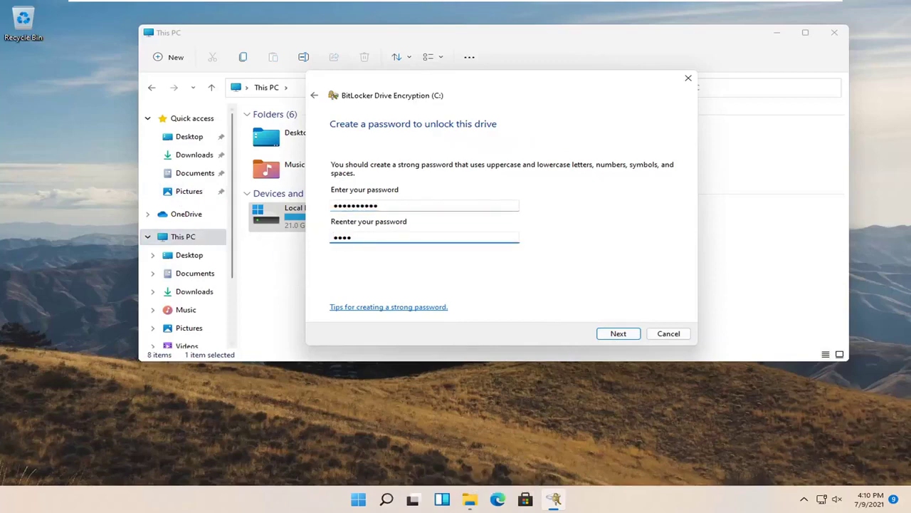
key("ctrl+a")
type("ab")
left_click(616, 335)
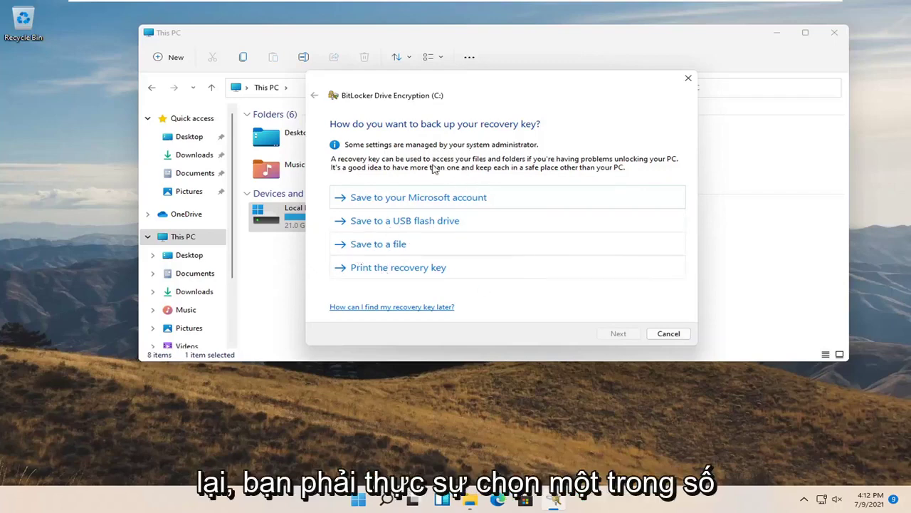
- Print the recovery key with Microsoft Print to PDF, saving it as '1' on the Desktop
left_click(407, 269)
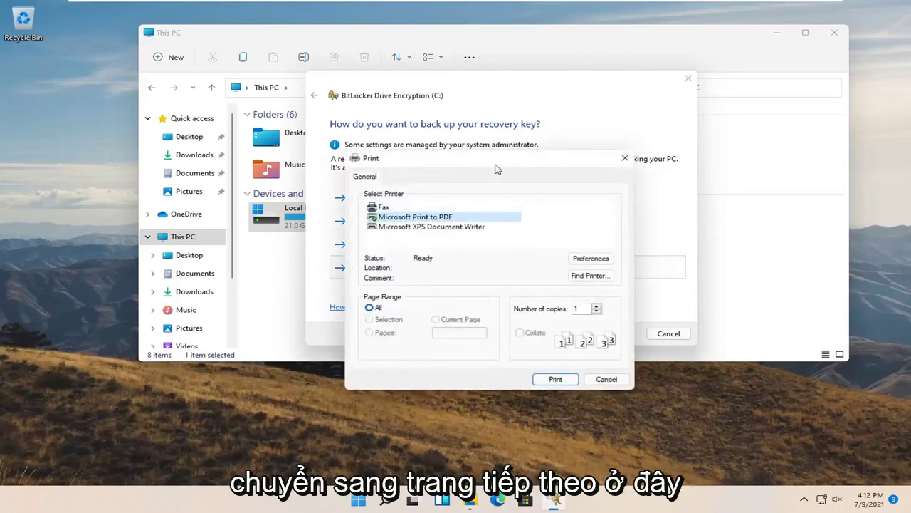
left_click_drag(497, 163, 458, 138)
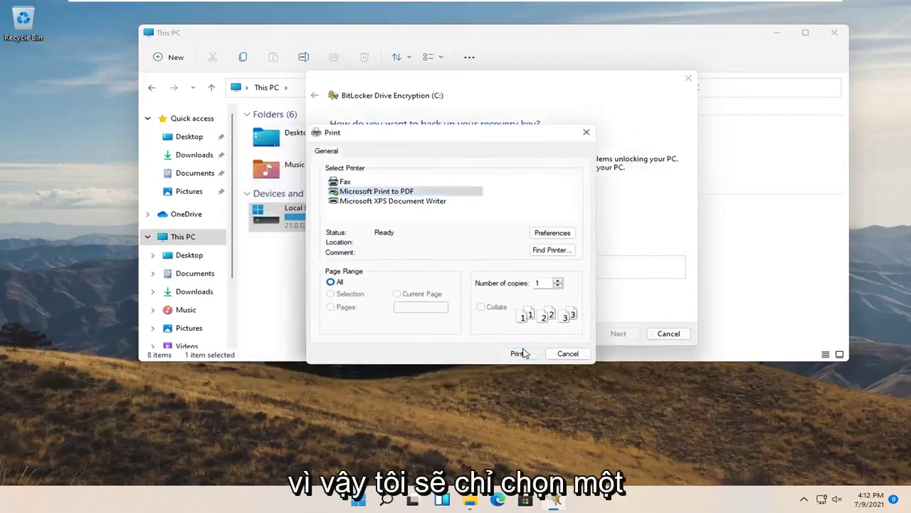
left_click(520, 352)
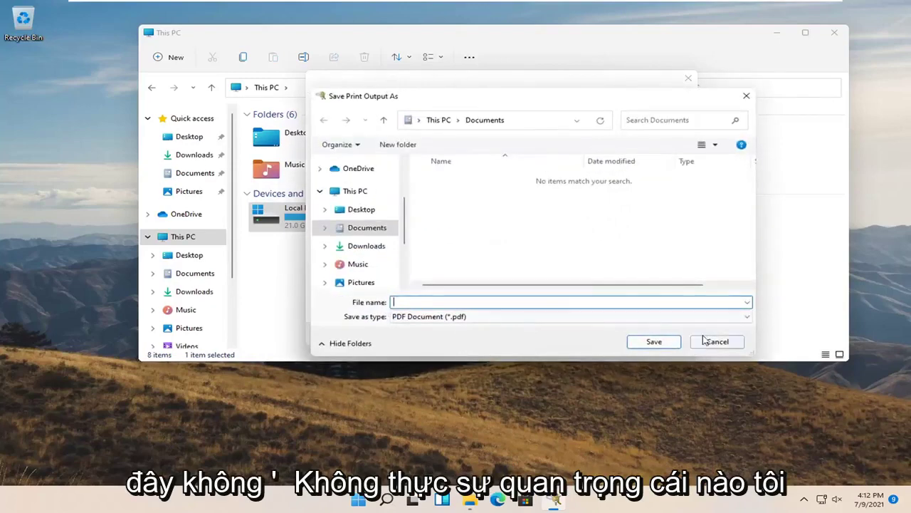
type("1")
left_click(359, 210)
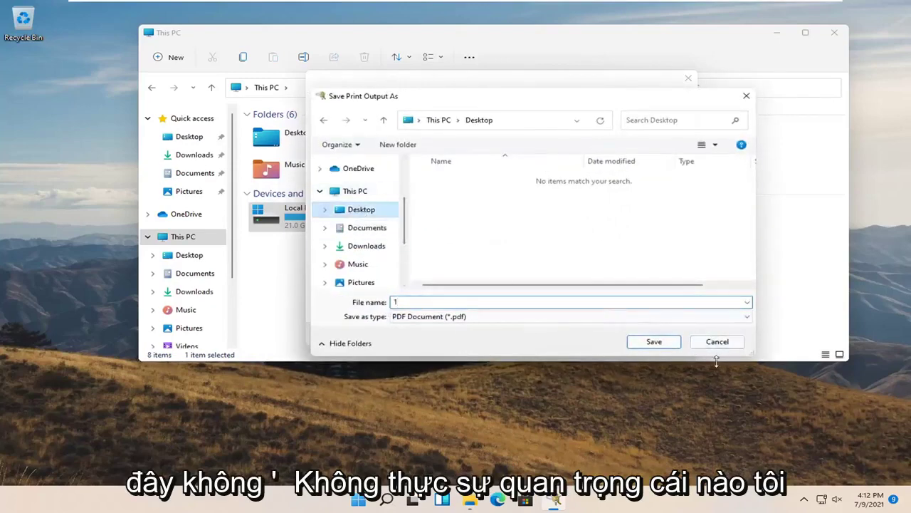
left_click(662, 342)
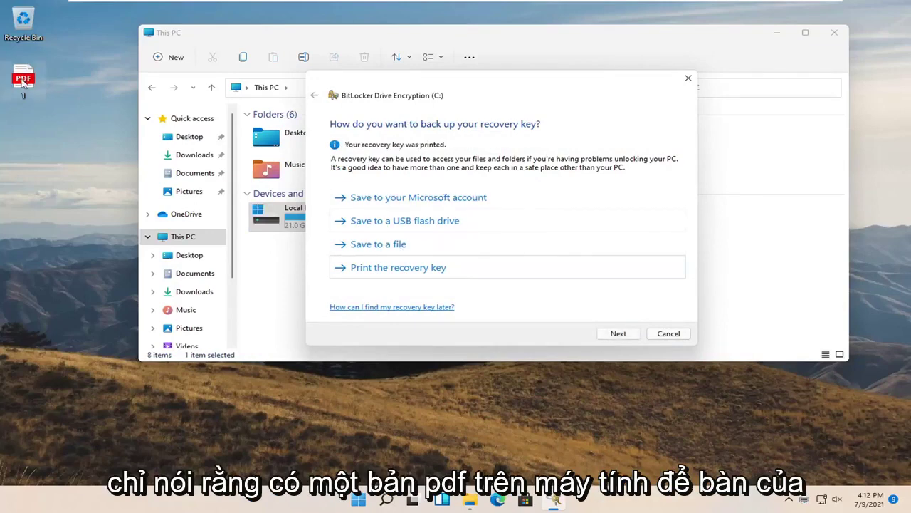
left_click(6, 90)
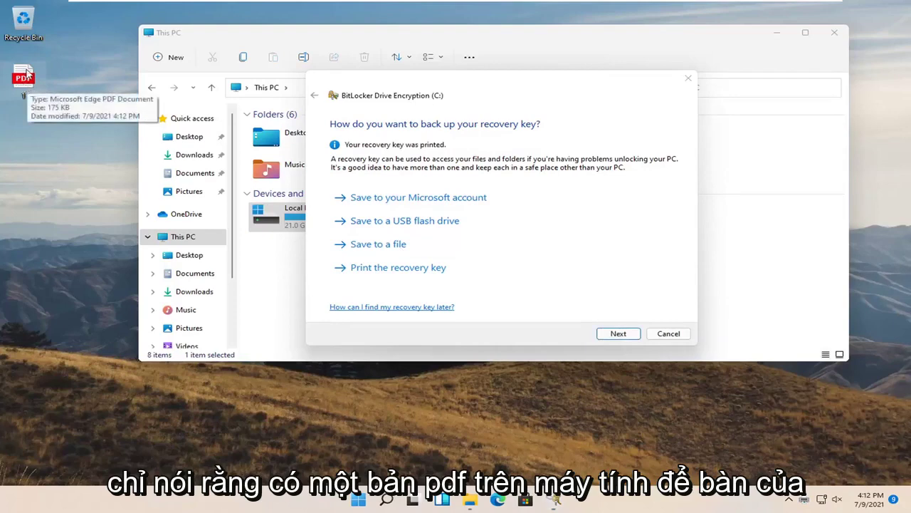
- Open 1.pdf from the desktop in Microsoft Edge and review the recovery key and identifier
double_click(26, 79)
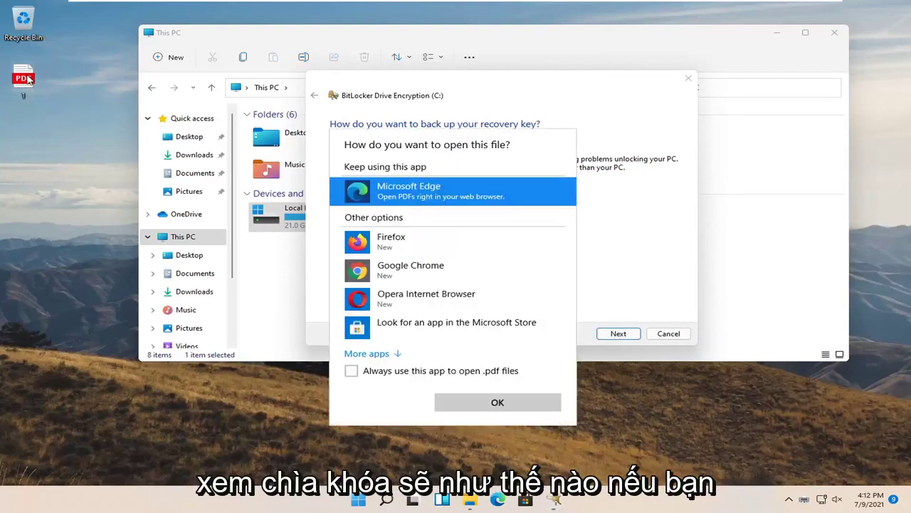
key("Return")
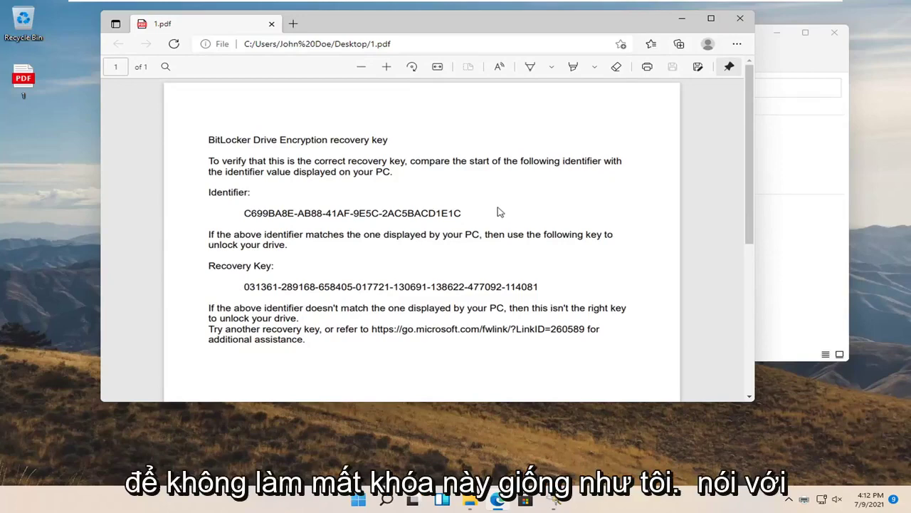
scroll(496, 211, "down", 3)
scroll(487, 222, "up", 3)
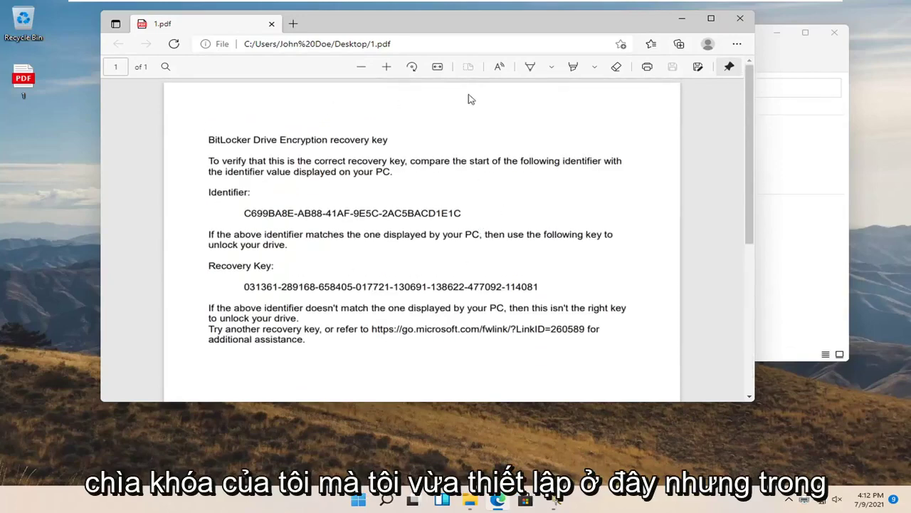
left_click_drag(467, 31, 526, 62)
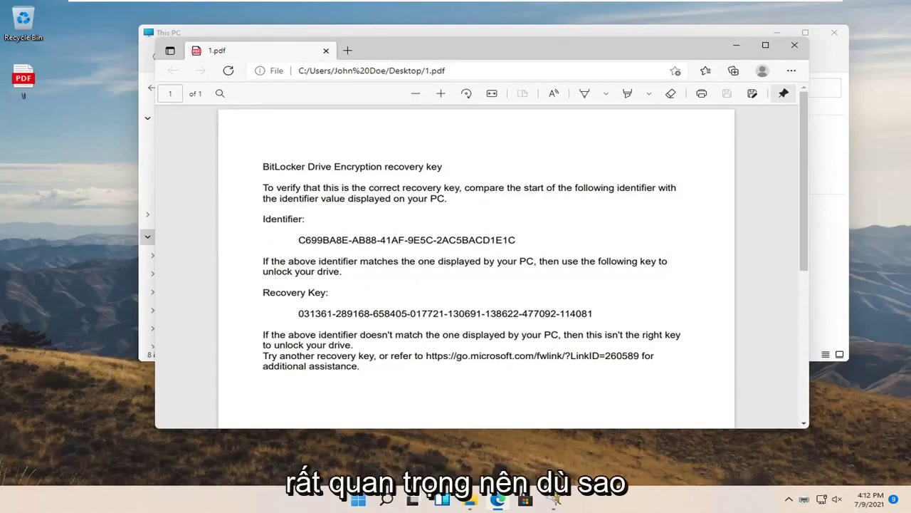
- Close the PDF viewer, finish the backup page, and keep 'Encrypt used disk space only'
left_click(794, 45)
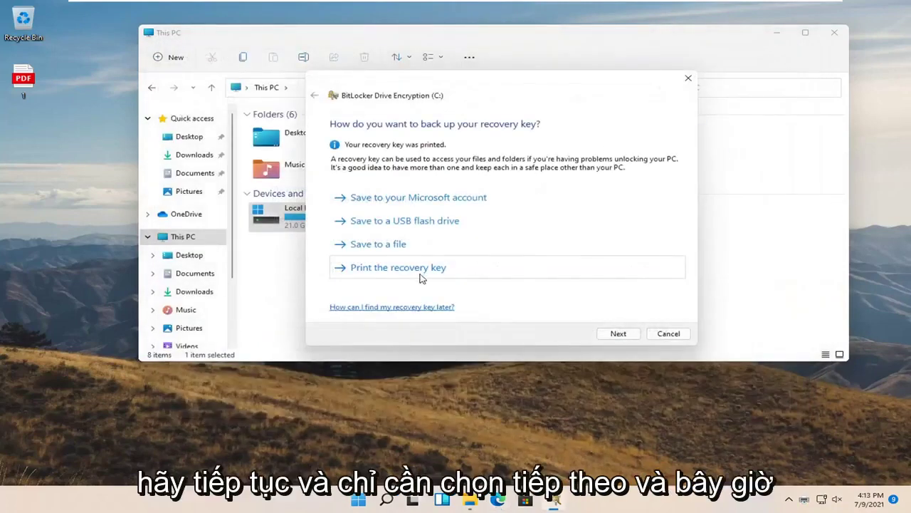
left_click(619, 335)
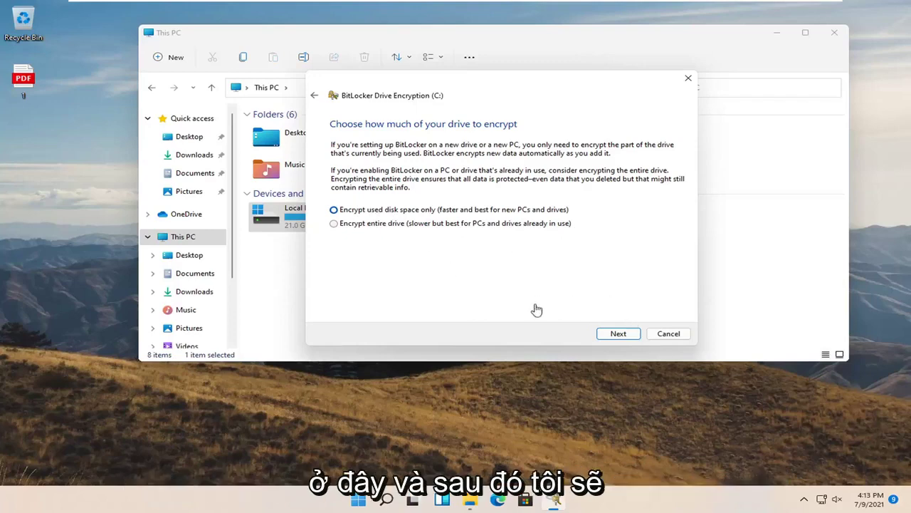
left_click(618, 334)
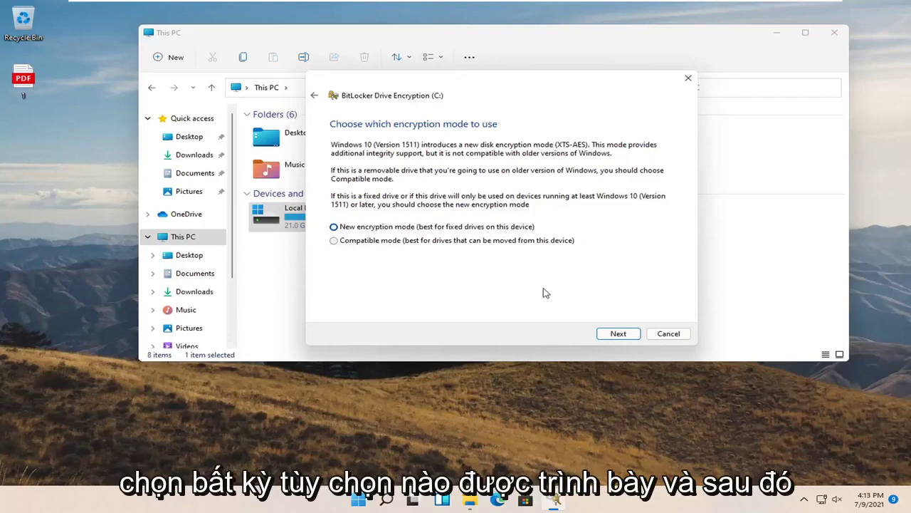
- Keep New encryption mode and start encryption with the BitLocker system check ticked
left_click(605, 333)
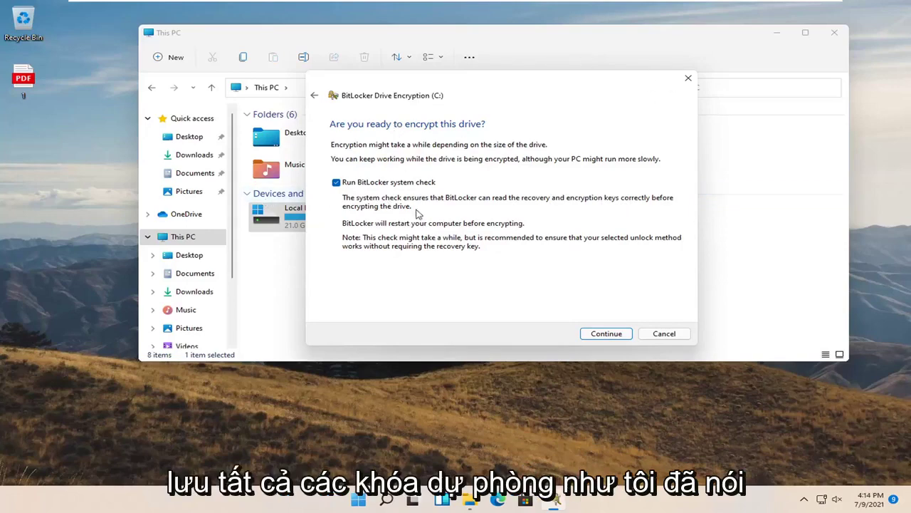
left_click(609, 336)
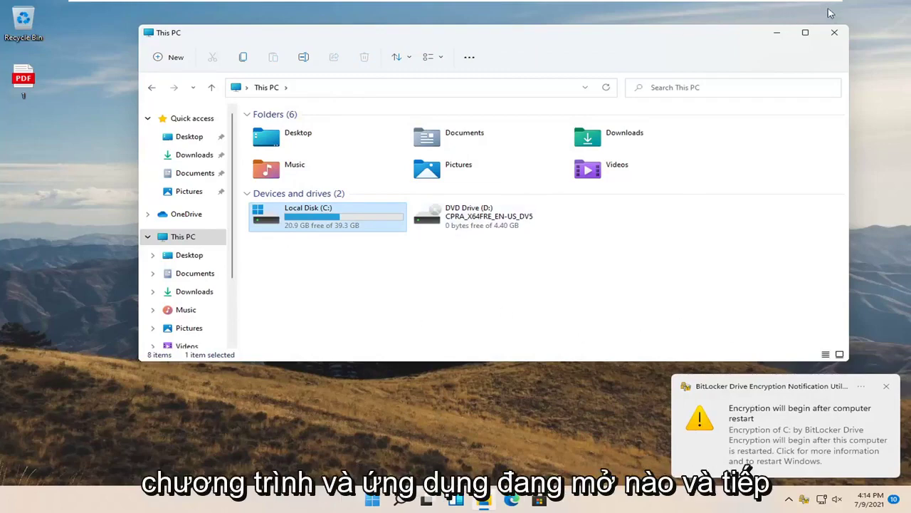
- Close File Explorer and restart the PC from the Start button's Shut down or sign out menu
left_click(835, 32)
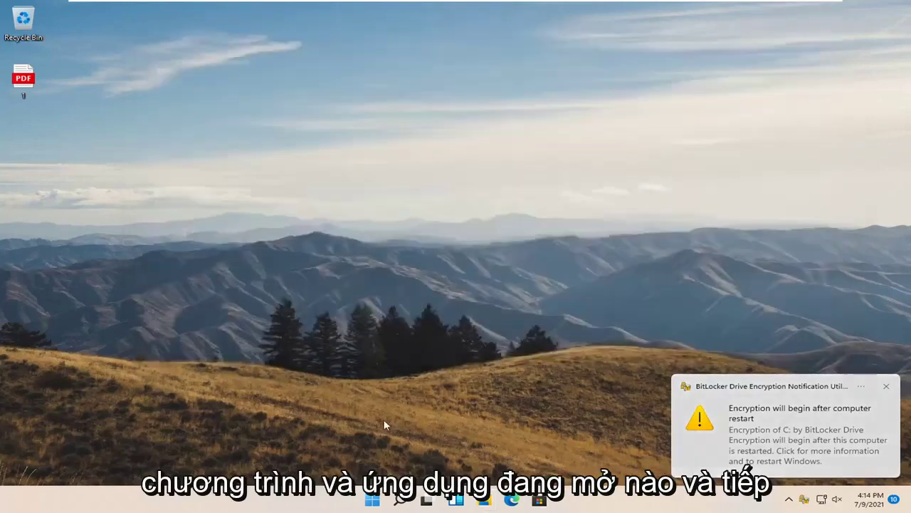
right_click(372, 500)
mouse_move(430, 456)
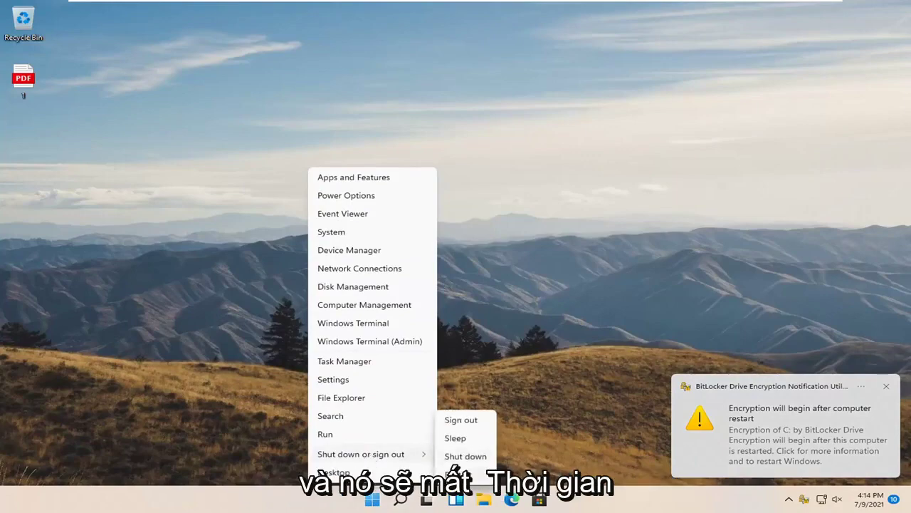
left_click(459, 473)
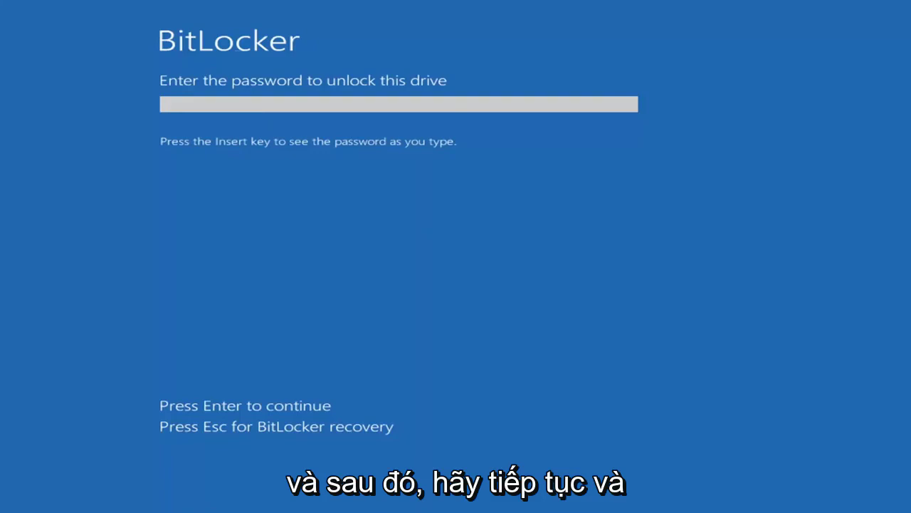
- Enter the BitLocker startup password for drive C: and submit it so Windows 11 boots
type("p")
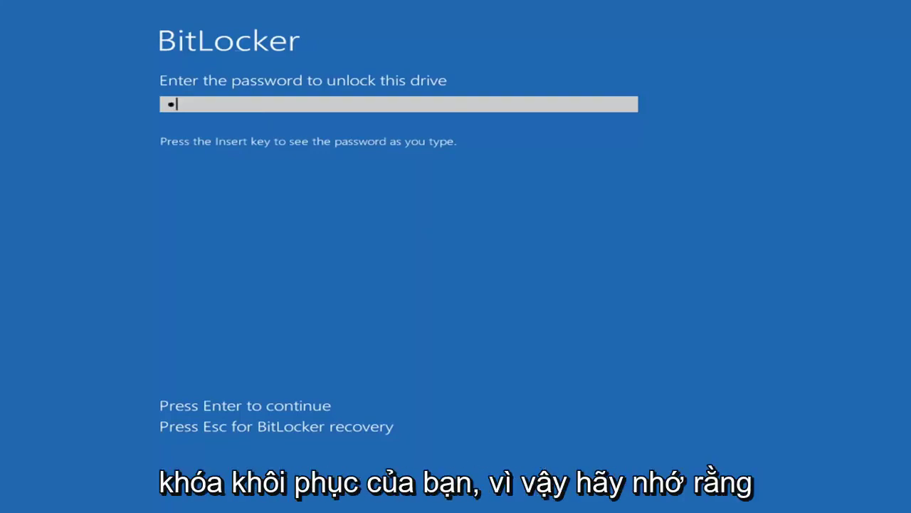
type("ass")
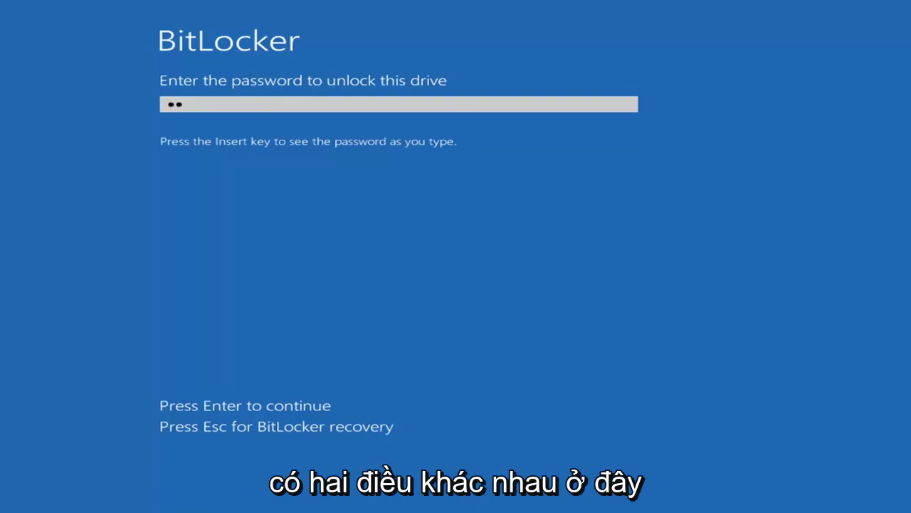
type("word123")
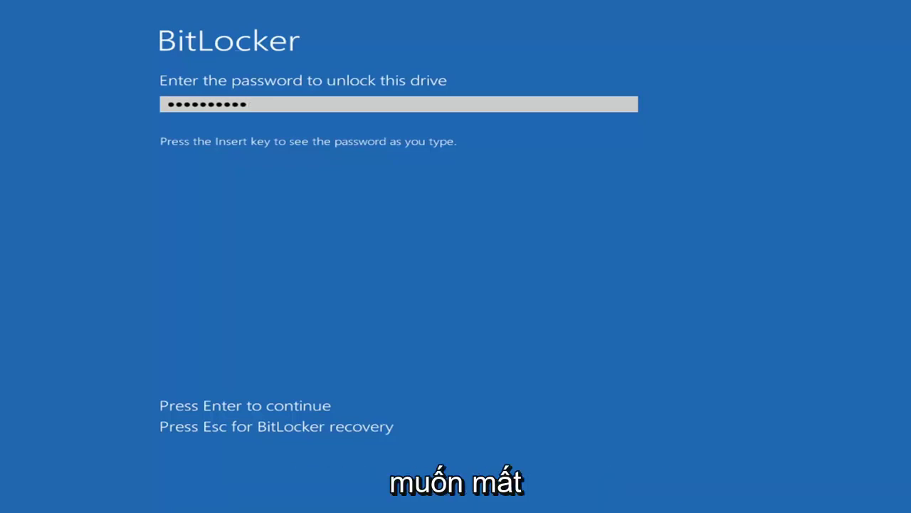
key("Return")
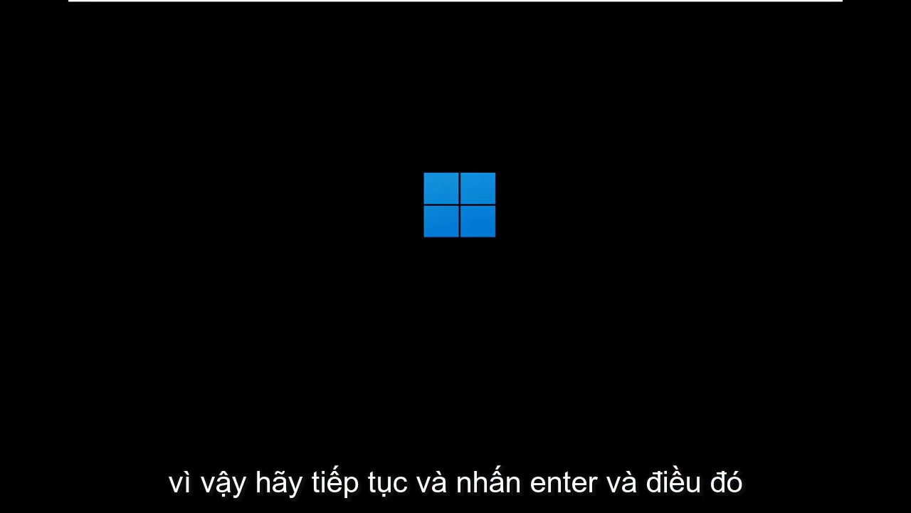